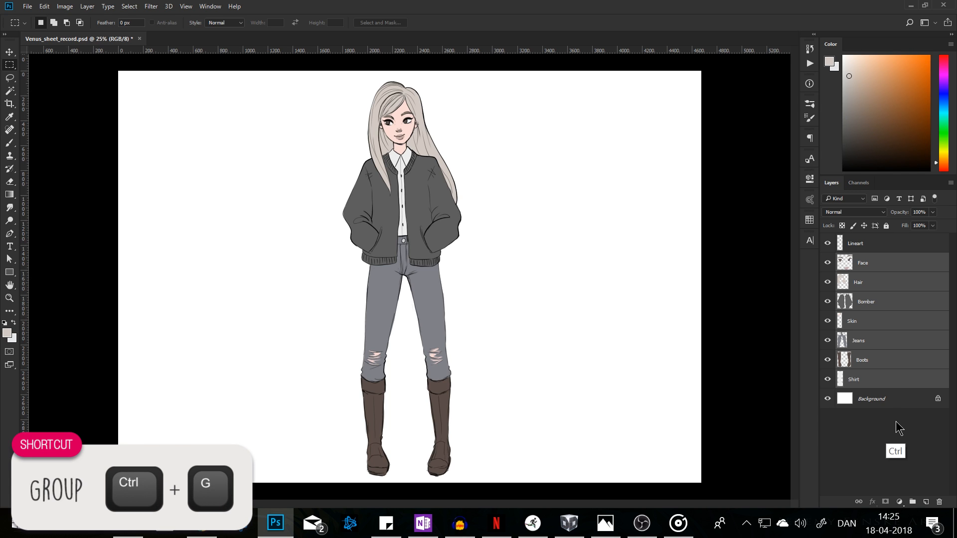
- Group the selected color layers from Face through Shirt
key(ctrl+g)
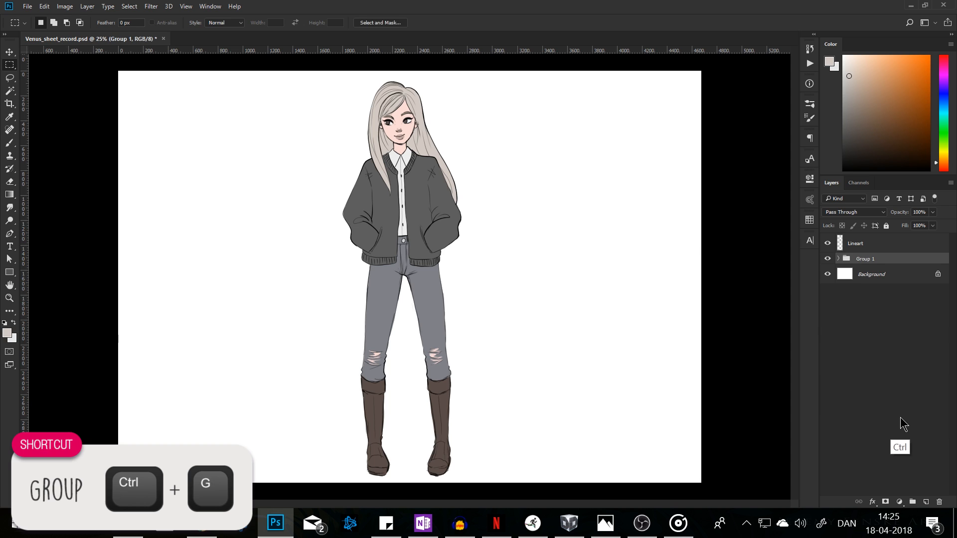
- Duplicate Group 1 and hide the original group
right_click(870, 262)
click(761, 124)
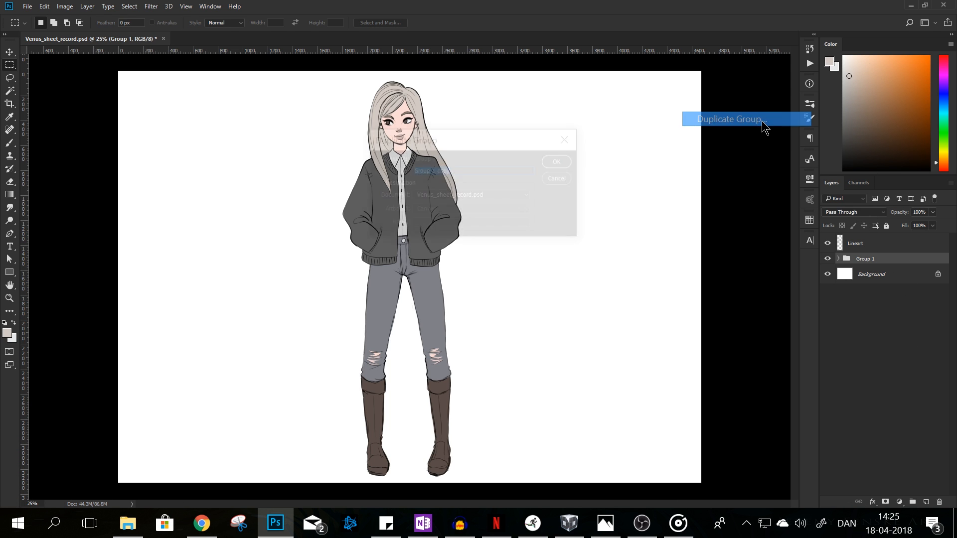
key(Return)
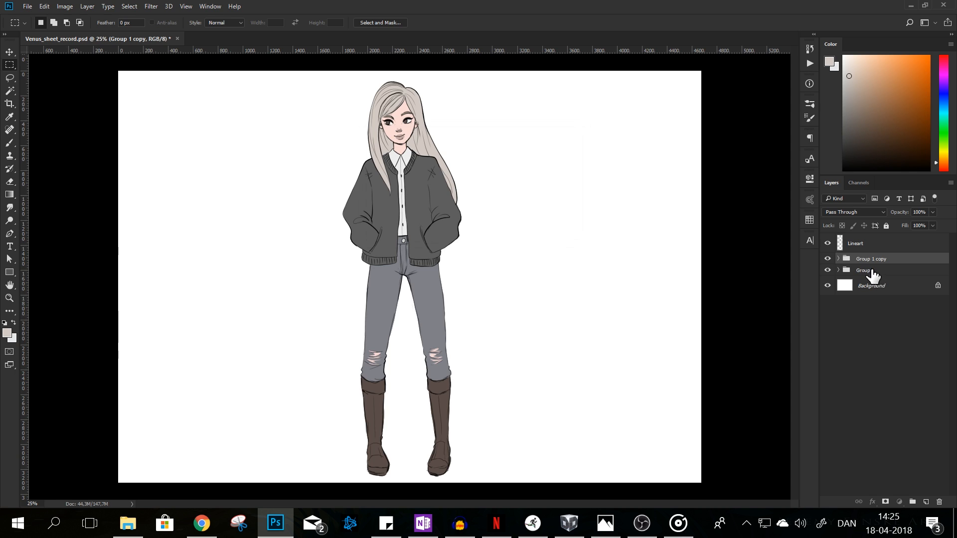
click(873, 272)
click(827, 270)
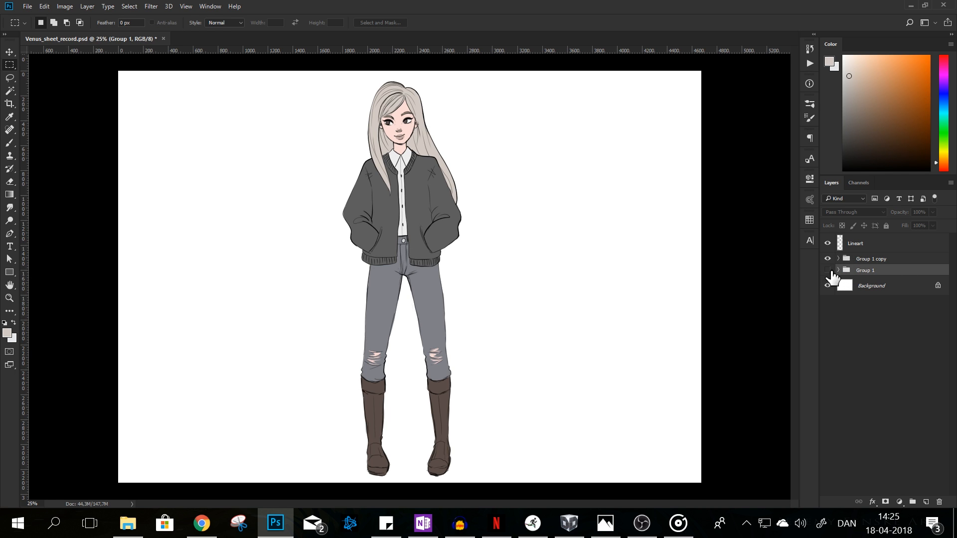
- Merge all layers from Face through Shirt inside the duplicated group into one layer
click(850, 260)
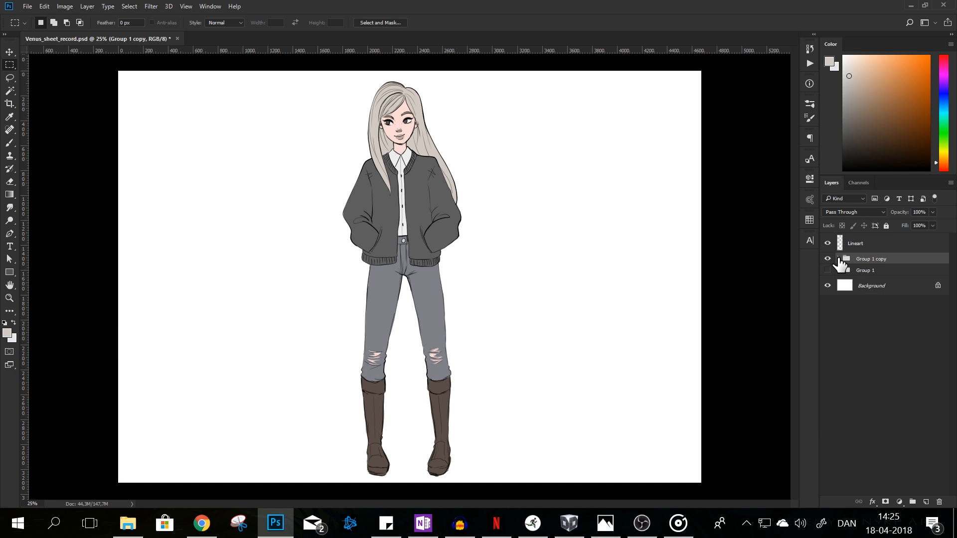
click(839, 258)
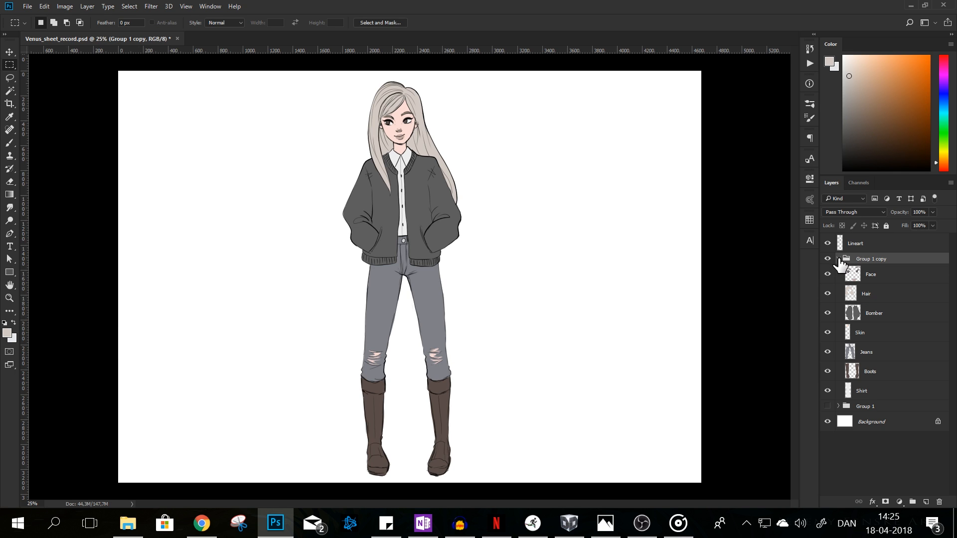
click(885, 395)
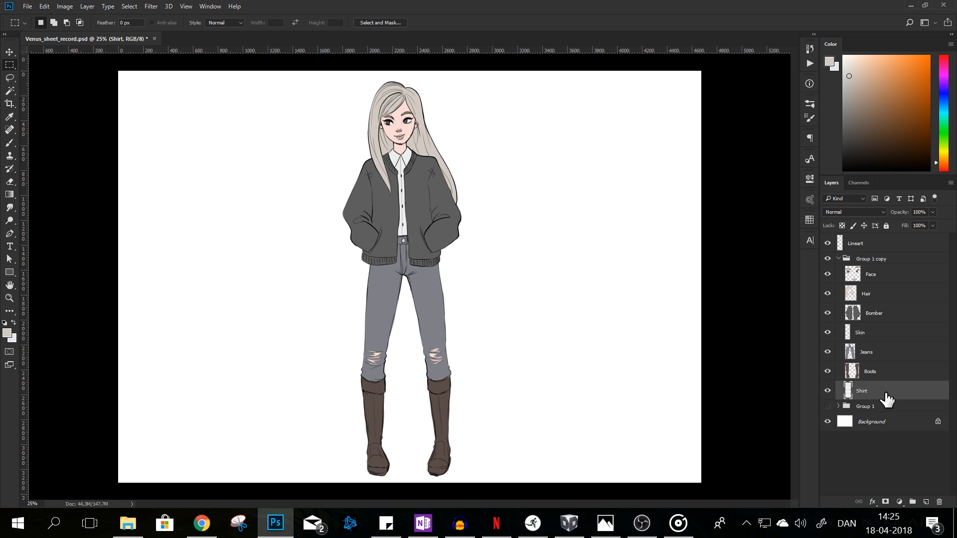
shift+click(884, 278)
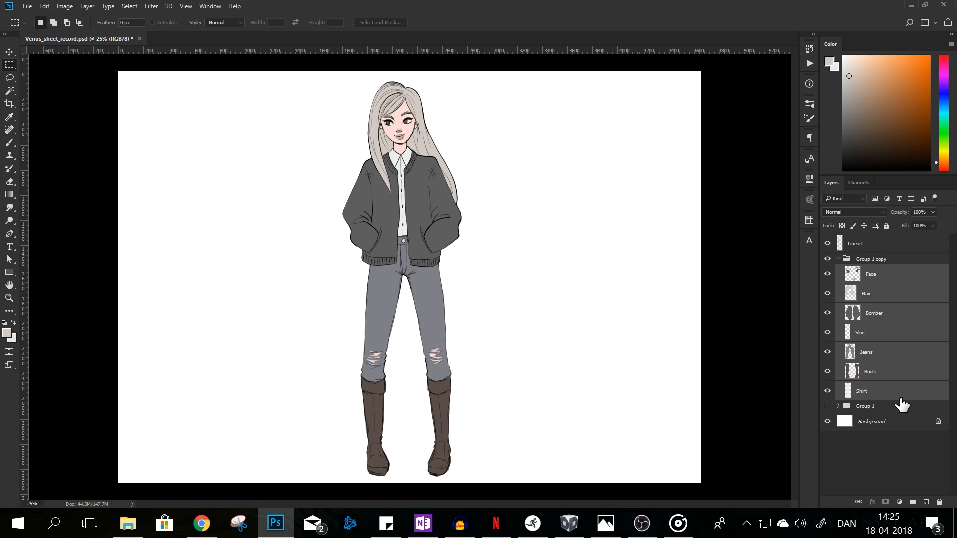
right_click(888, 334)
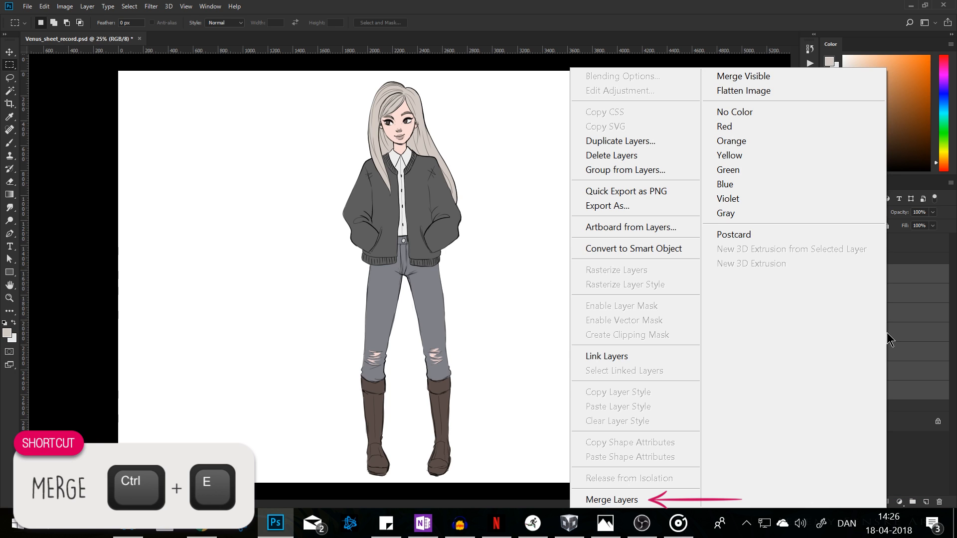
click(619, 500)
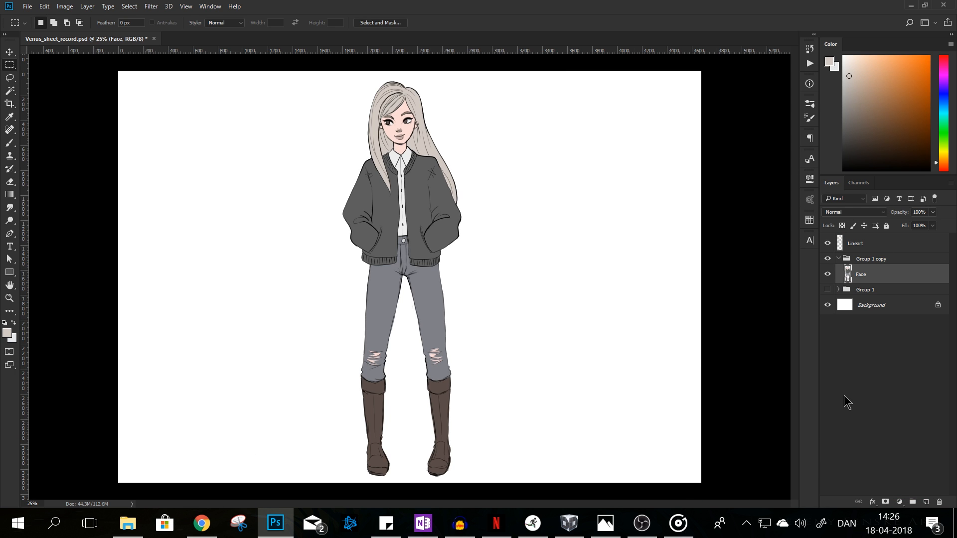
- Delete the duplicated group, and expand and show the original Group 1
drag(874, 260, 939, 502)
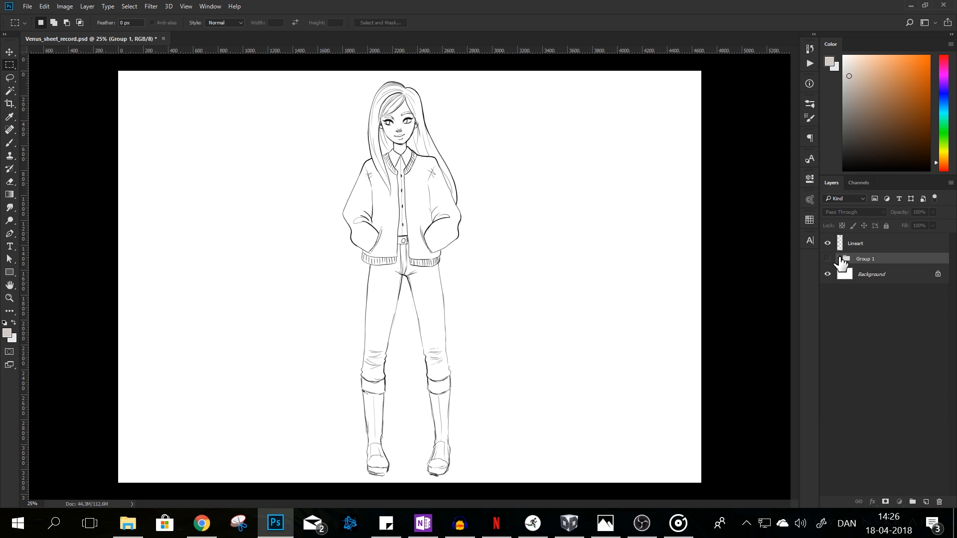
click(838, 258)
click(827, 259)
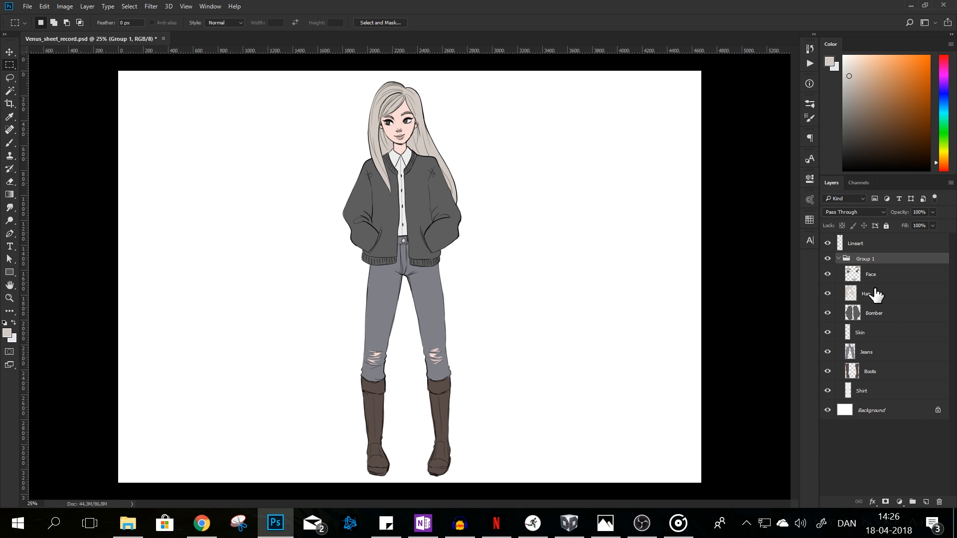
- Add a new layer named Flats between the Lineart layer and Group 1
click(872, 245)
click(926, 502)
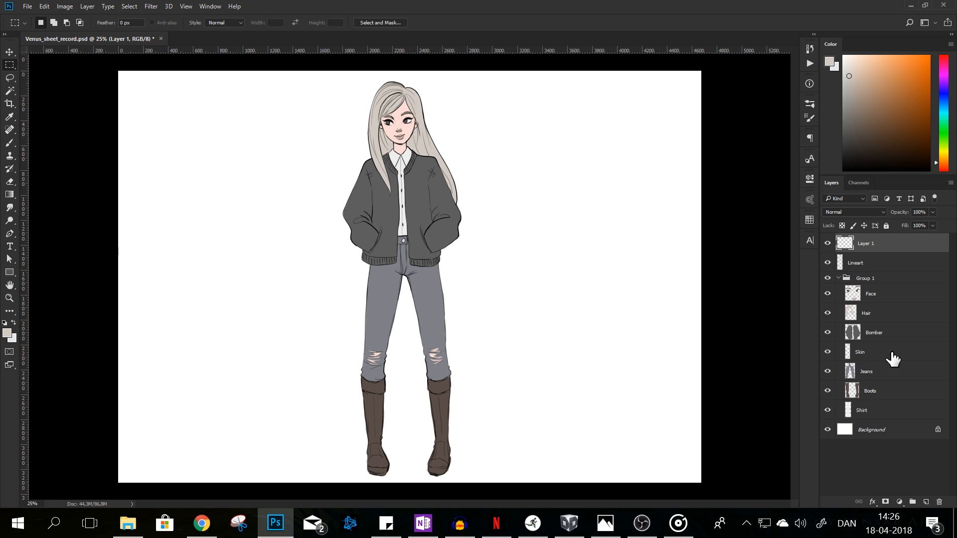
drag(885, 246, 892, 271)
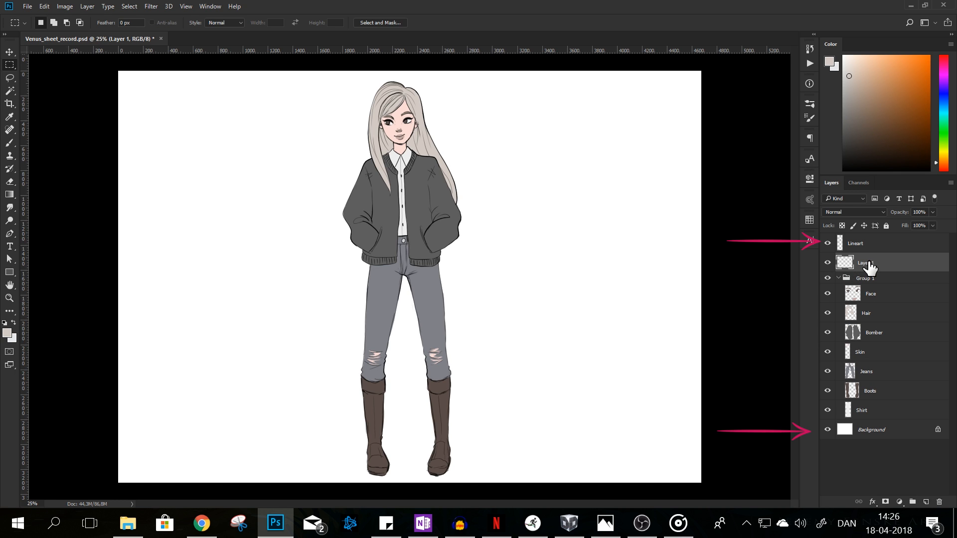
text(Flats)
key(Return)
- Hide the Background and Lineart layers and merge all visible color layers into the Flats layer, keeping the originals
click(828, 430)
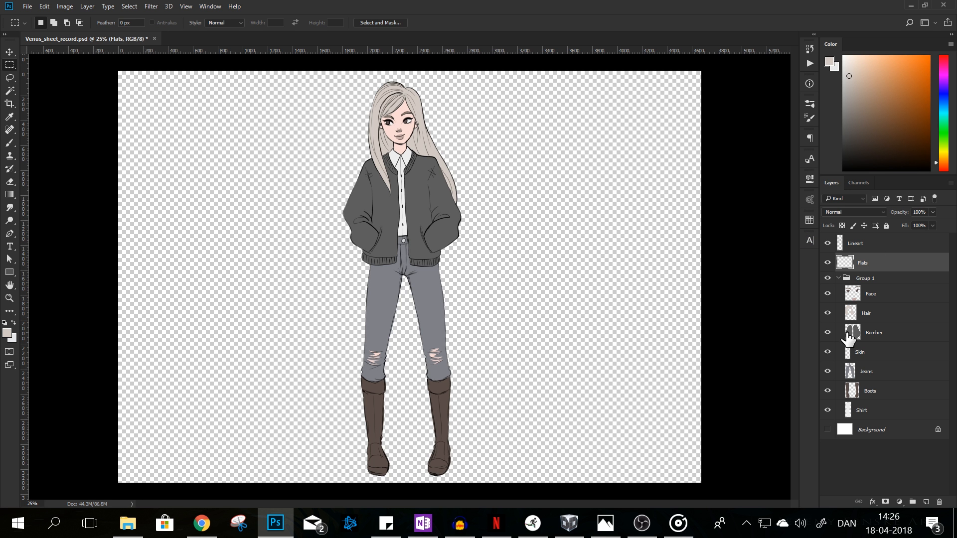
click(827, 244)
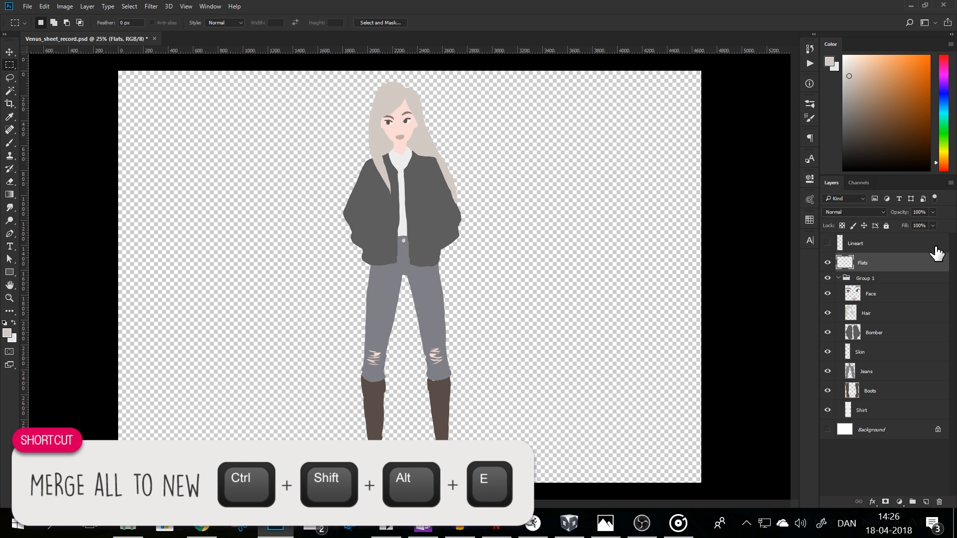
key(ctrl+shift+alt+e)
- Collapse and hide Group 1, and show the Lineart and Background layers again
click(839, 278)
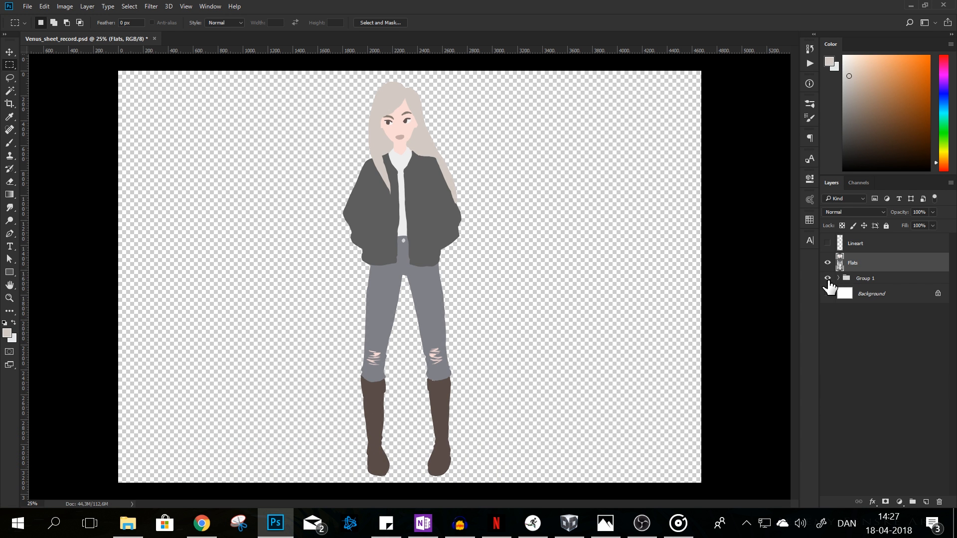
click(828, 278)
click(827, 243)
drag(591, 325, 681, 325)
key(ctrl+z)
click(828, 294)
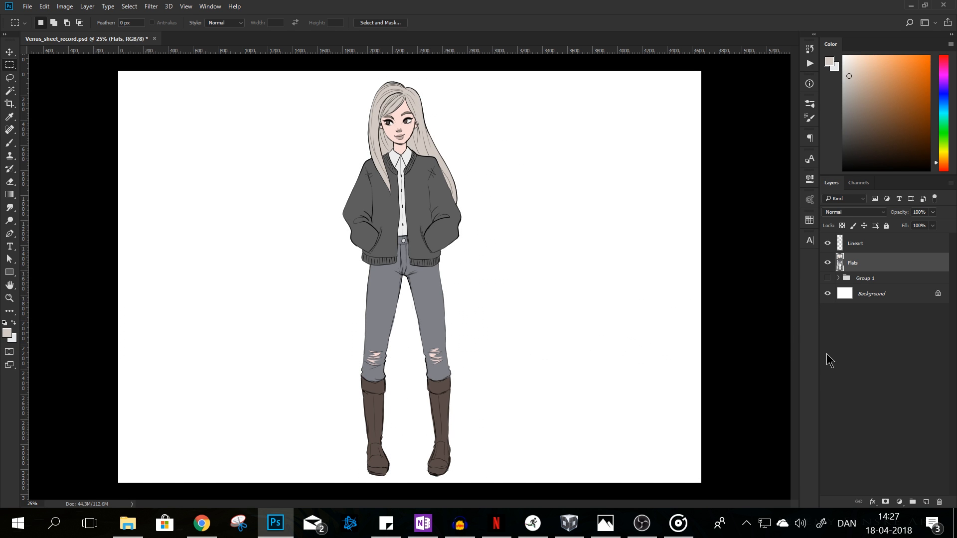
- Try moving the Flats artwork sideways away from the line art, and undo the move
drag(623, 344, 700, 373)
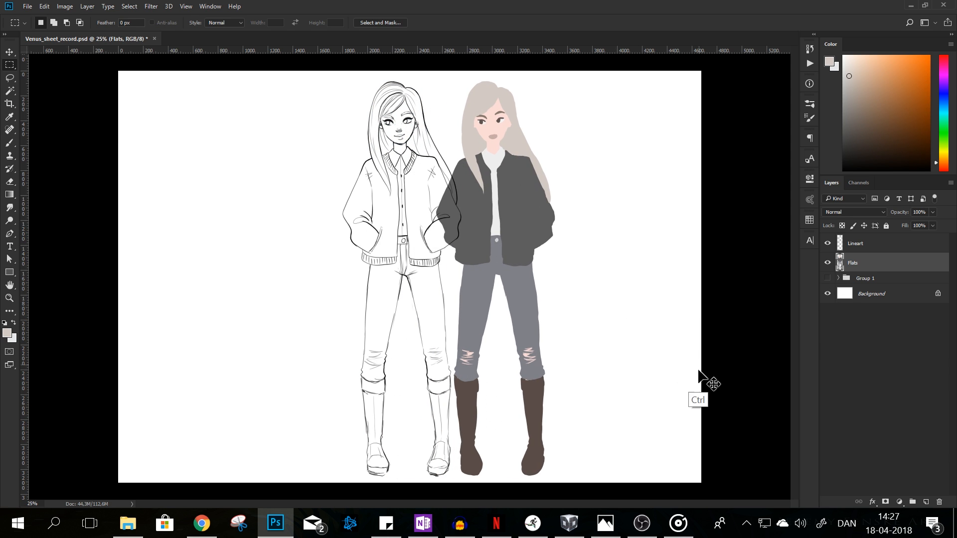
key(ctrl+z)
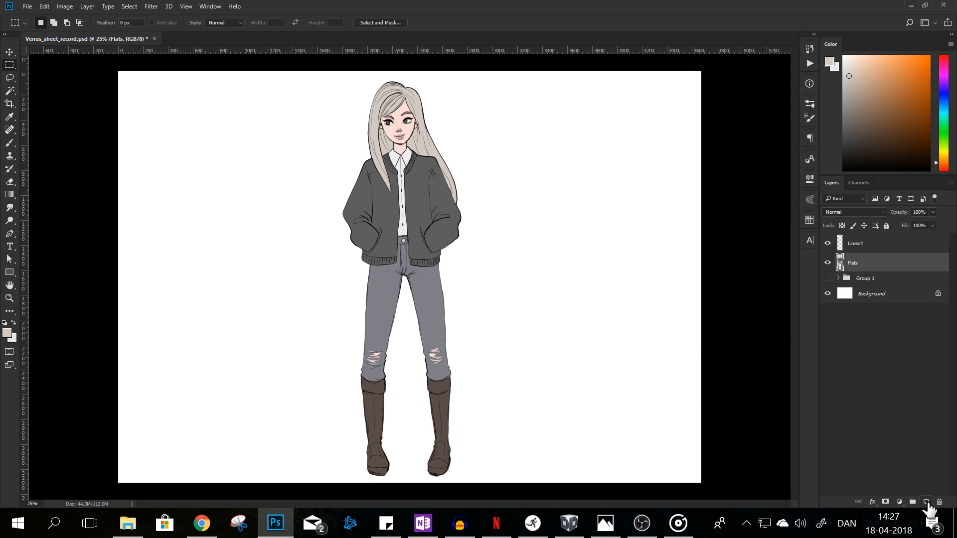
- Add a new layer named Shading between Lineart and Flats and set its blend mode to Multiply
click(926, 502)
double_click(866, 263)
text(Shading)
key(Return)
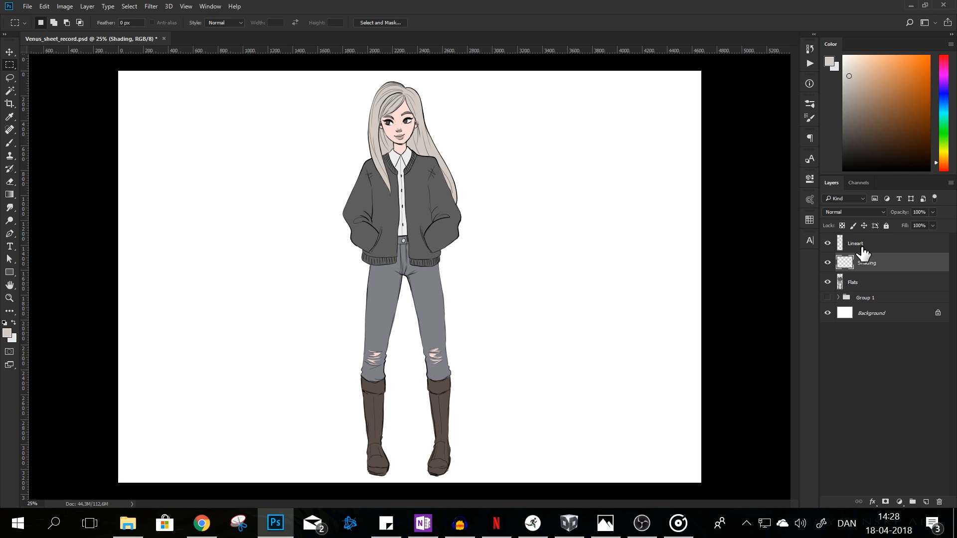
click(854, 212)
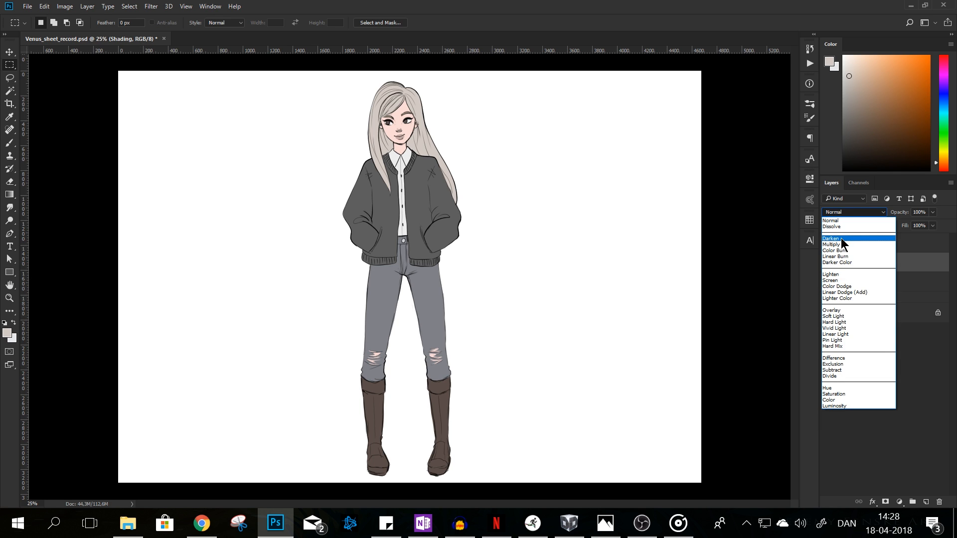
click(841, 239)
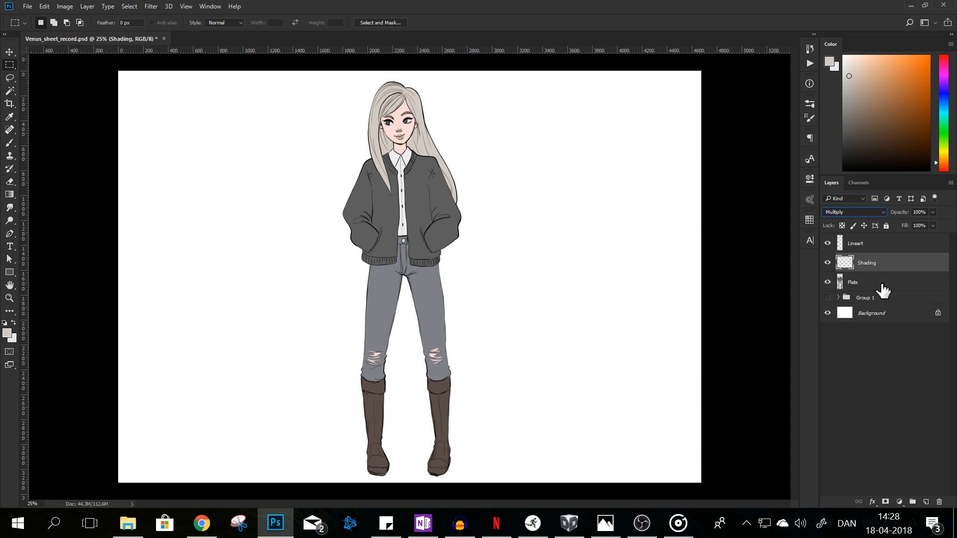
- Try selecting the face skin on the Flats layer using the Magic Wand with Contiguous on, and clear the selection
click(9, 90)
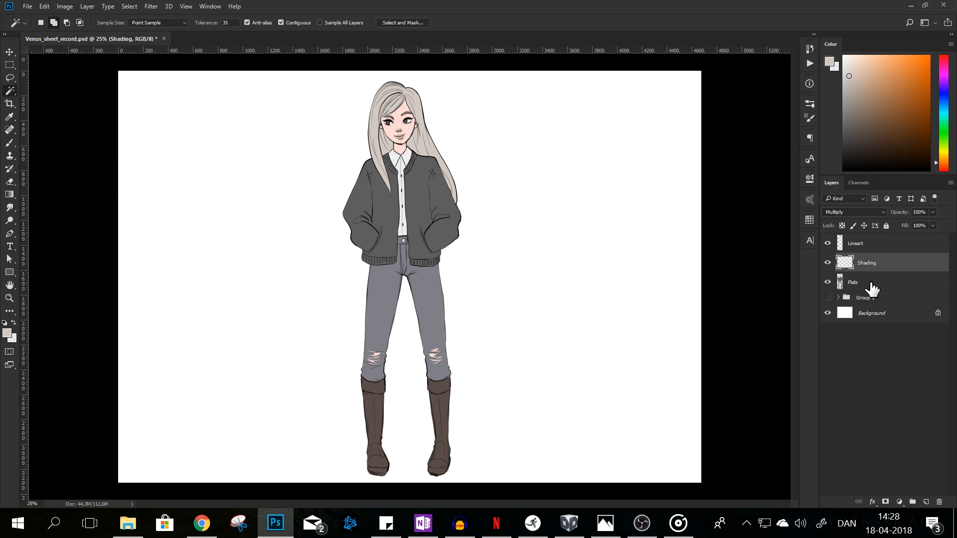
click(861, 284)
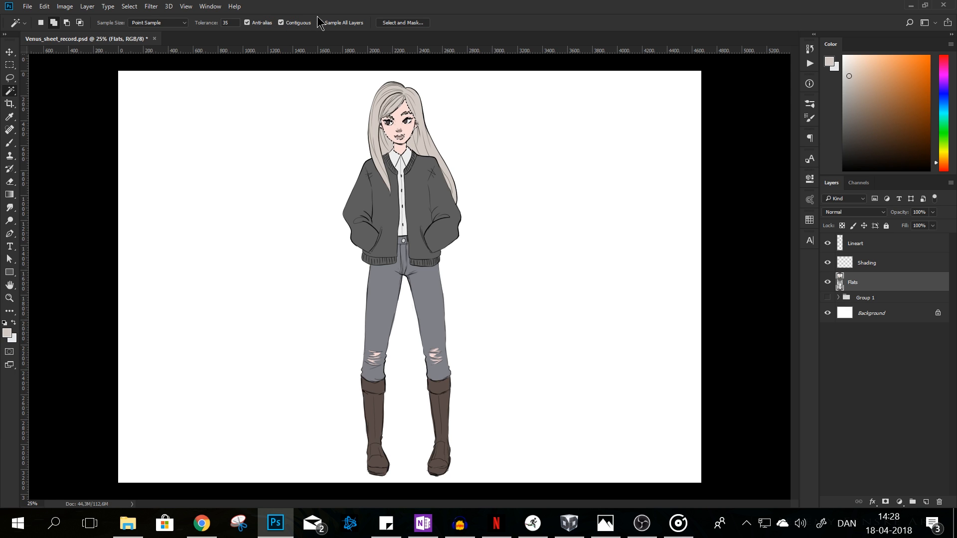
click(10, 64)
click(64, 89)
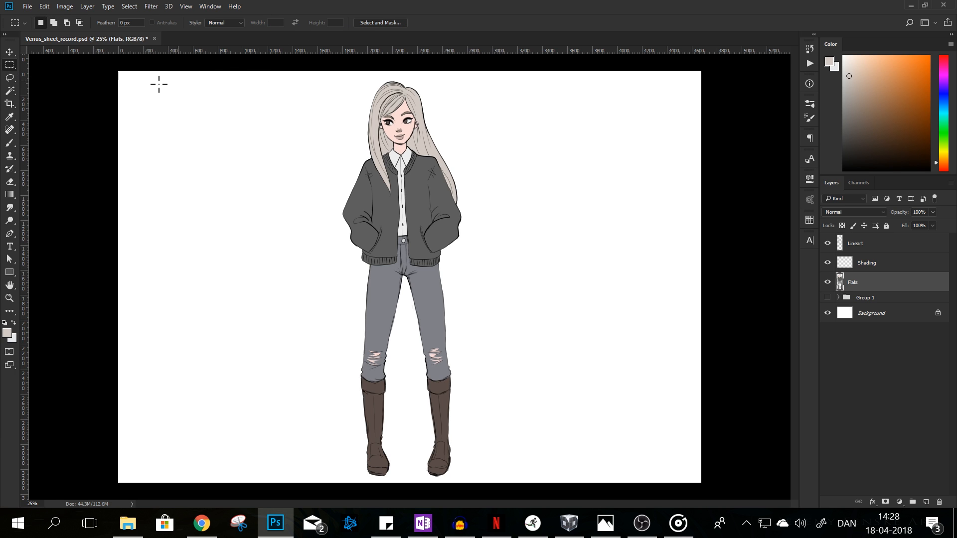
- Select all skin areas on the Flats layer using the Magic Wand with Contiguous off, and hide the selection outline
click(10, 91)
click(288, 23)
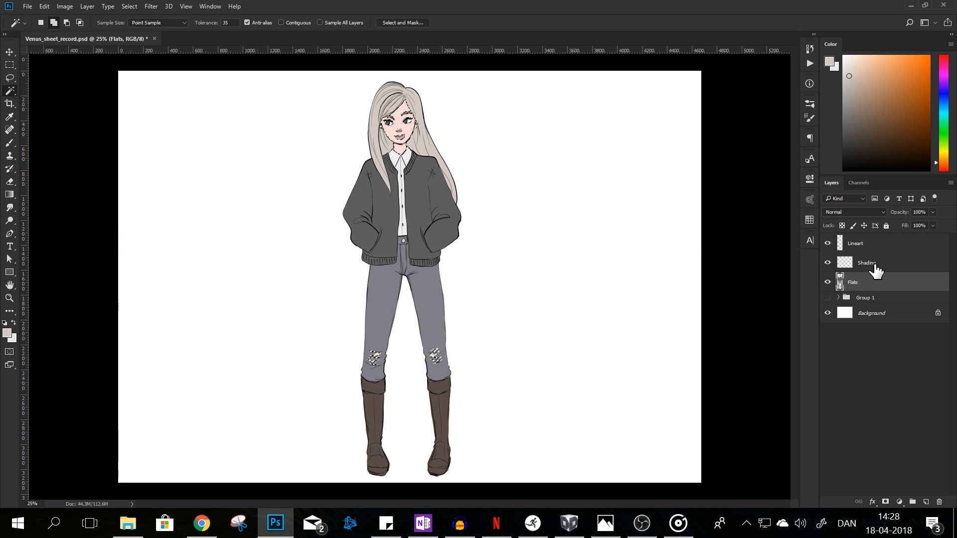
key(ctrl+h)
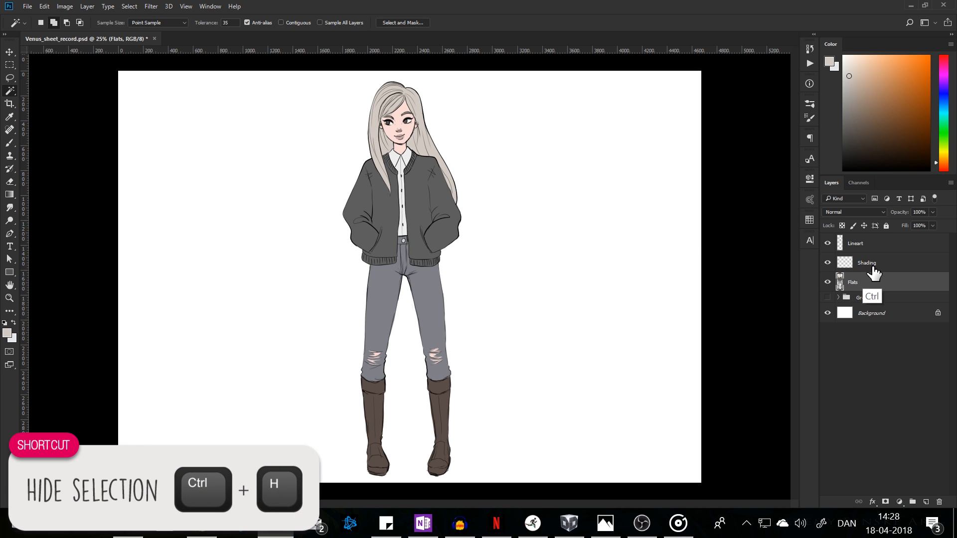
- Activate the Shading layer and prepare the Brush tool with a pale purple color for painting shadows
click(875, 270)
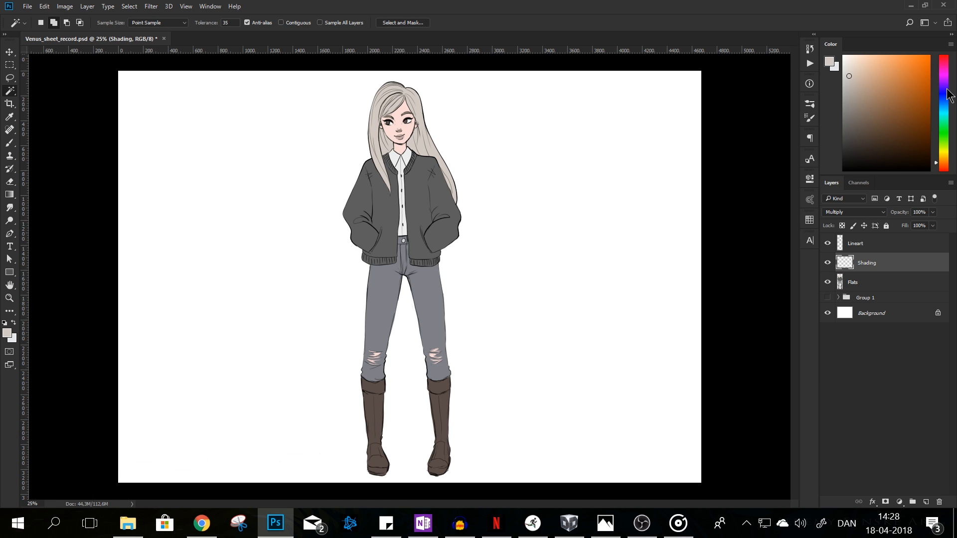
drag(948, 92, 947, 81)
click(852, 65)
key(b)
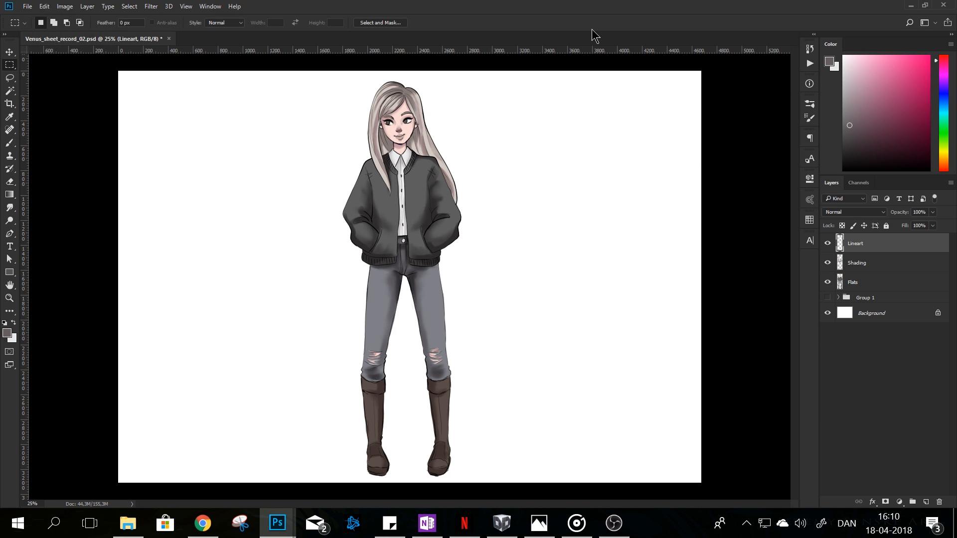
- Group the Lineart, Shading and Flats layers, name the group 01 and expand it
shift+click(874, 284)
key(ctrl+g)
double_click(870, 239)
text(01)
key(Return)
click(838, 239)
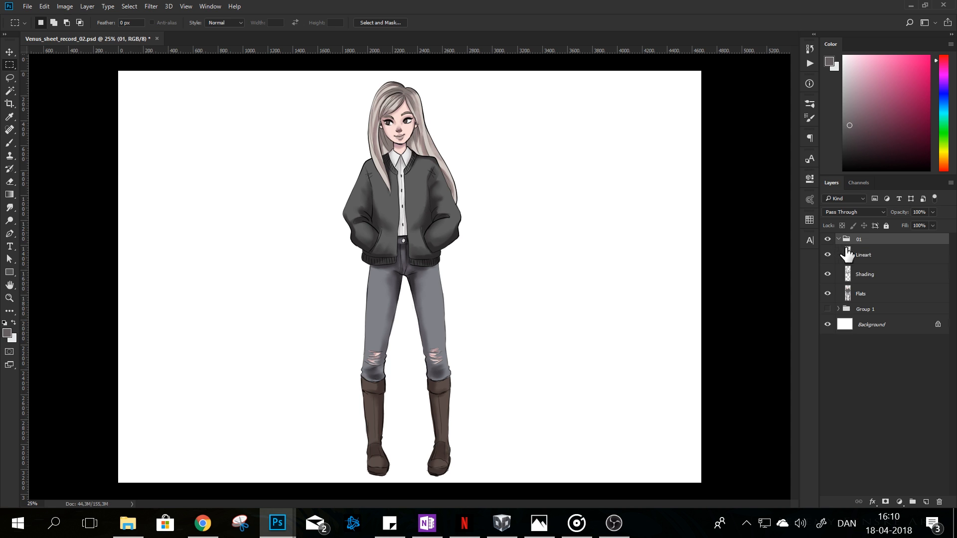
- Set the blend mode of the Shading layer in group 01 to Multiply, and undo a test move of the layer
click(867, 274)
click(859, 211)
click(847, 237)
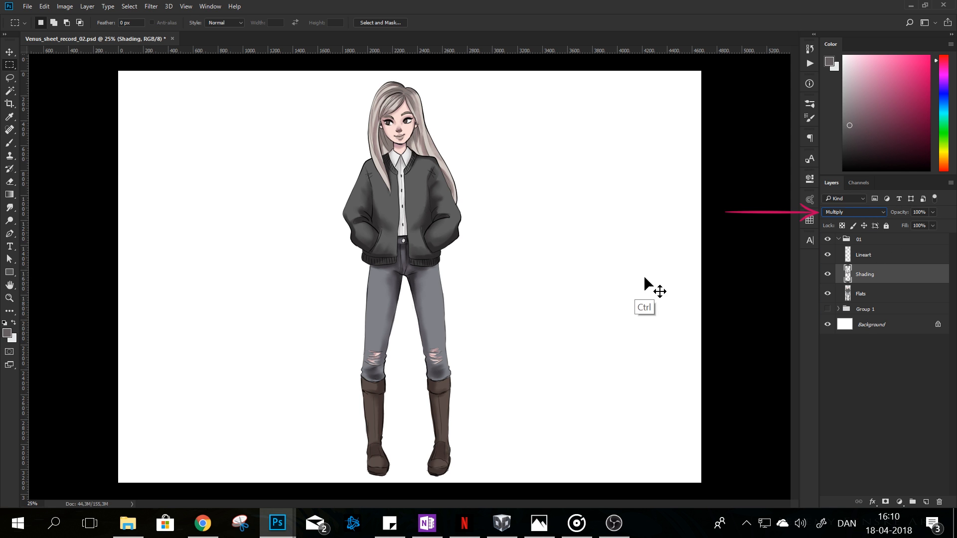
drag(645, 278, 614, 292)
key(ctrl+z)
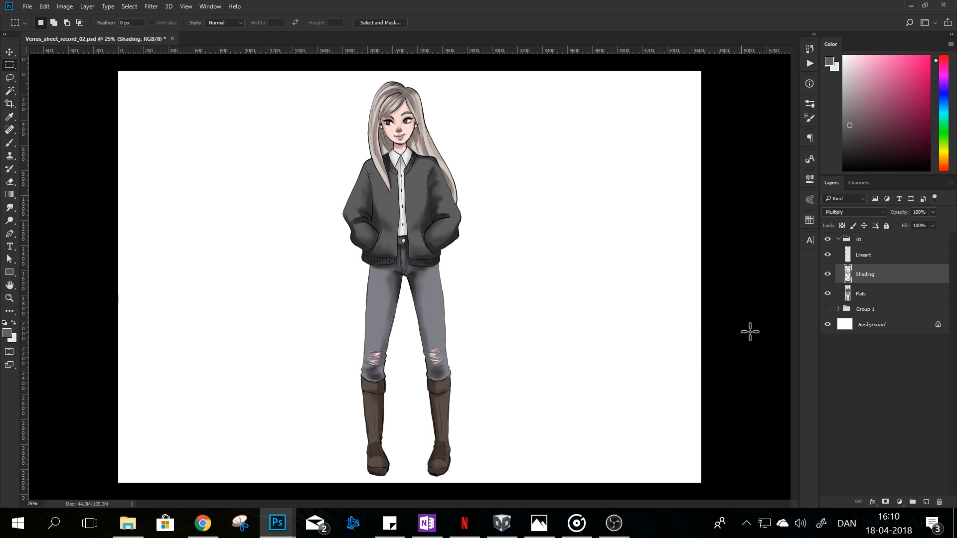
- Select the character's hair on the Flats layer with the Magic Wand
click(870, 298)
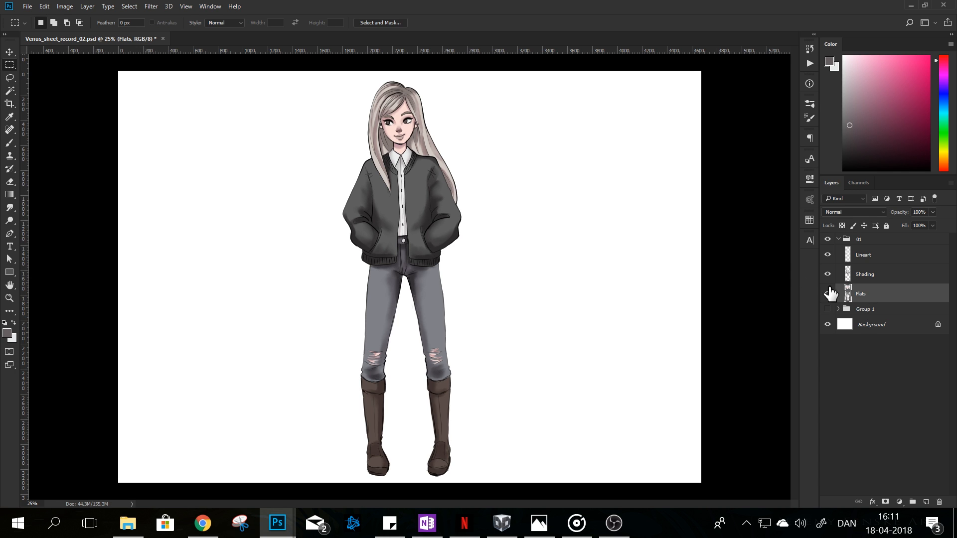
click(11, 91)
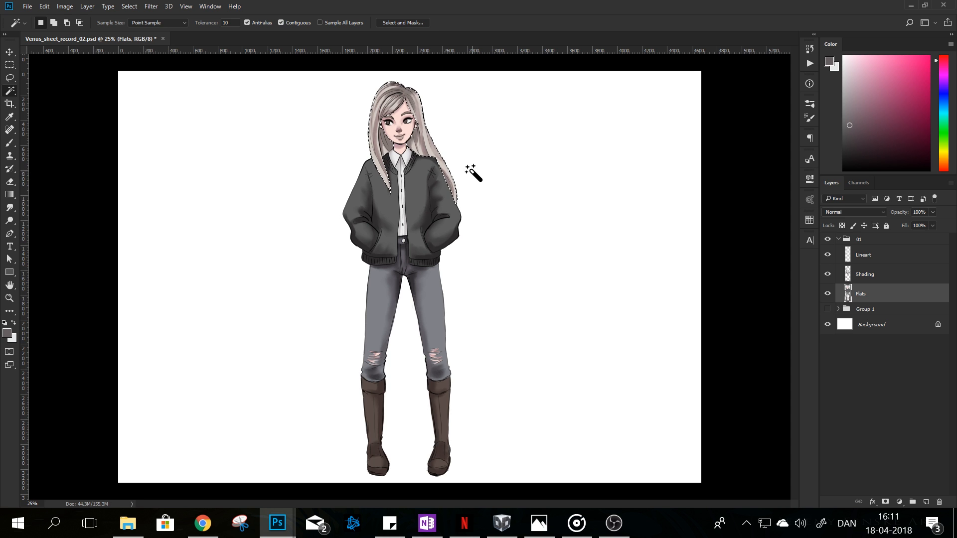
- Deselect the hair and try out hue, saturation and lightness shifts on the Flats layer with Hue/Saturation, including a hue of -27
key(ctrl+d)
click(64, 6)
mouse_move(119, 43)
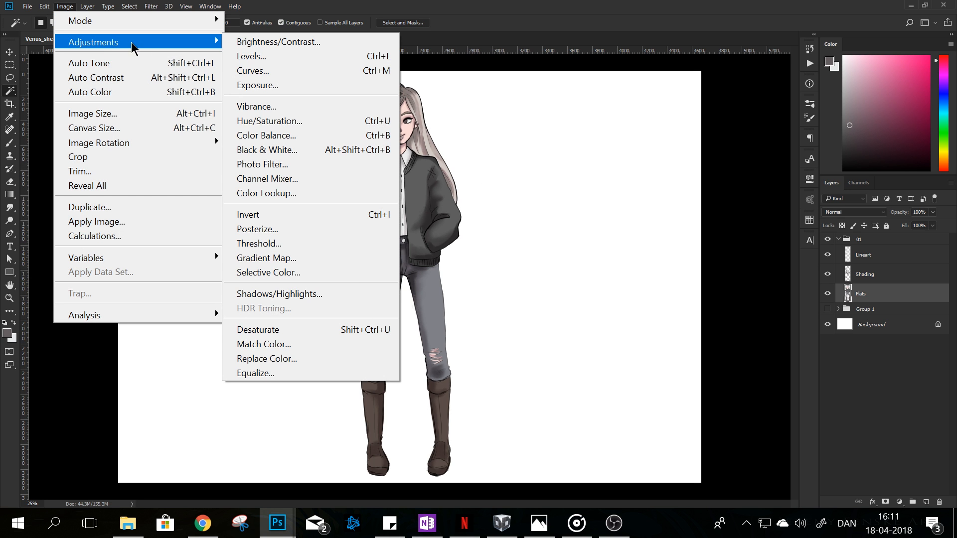
click(294, 122)
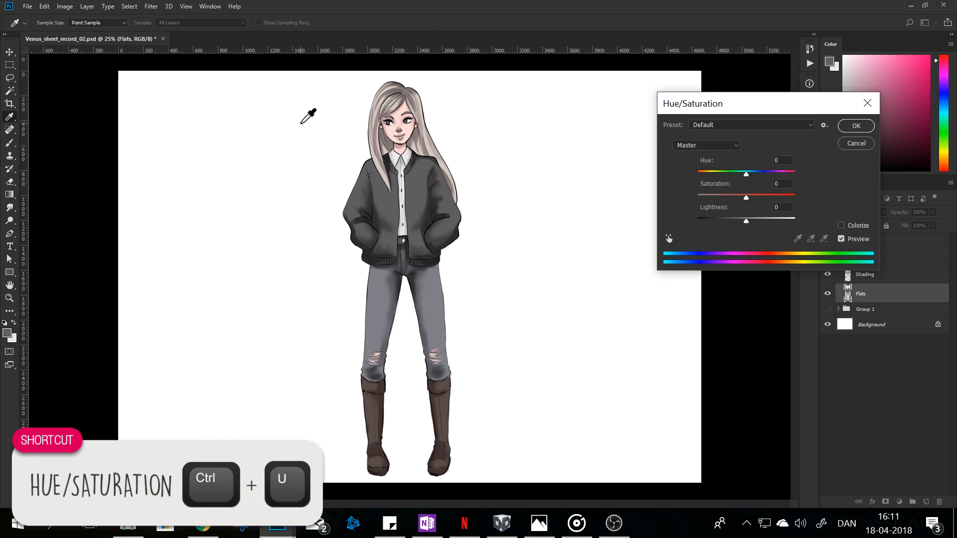
drag(748, 110, 610, 119)
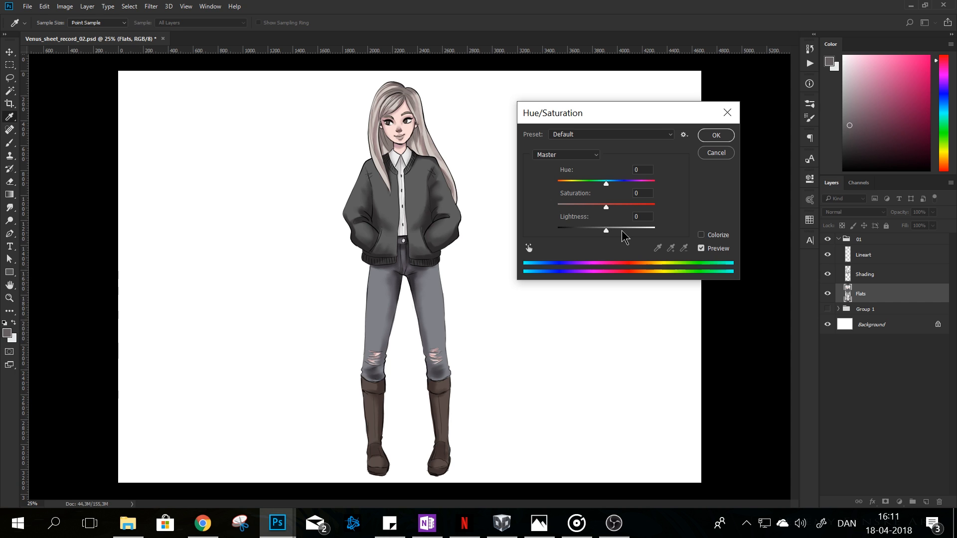
mouse_move(606, 182)
mouse_down()
mouse_move(656, 183)
mouse_move(596, 188)
mouse_up()
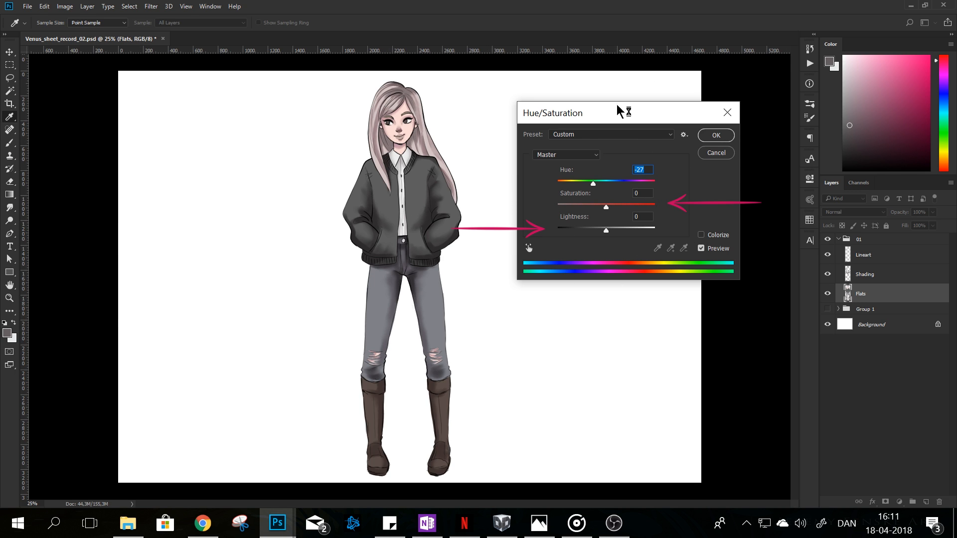
drag(606, 207, 622, 230)
click(643, 207)
drag(593, 184, 584, 184)
drag(644, 207, 648, 208)
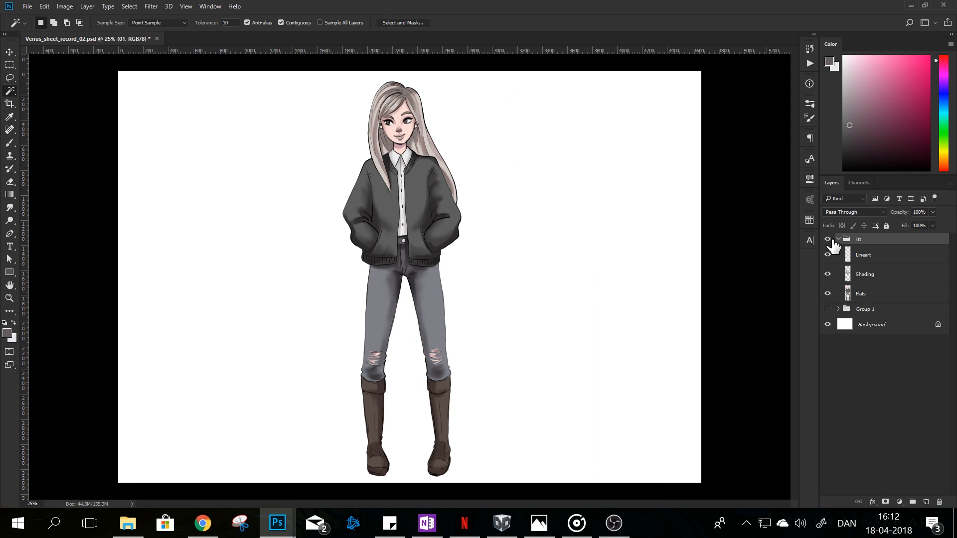
- Duplicate group 01 twice and place one copy of the character on each side of the original
drag(297, 324, 576, 325)
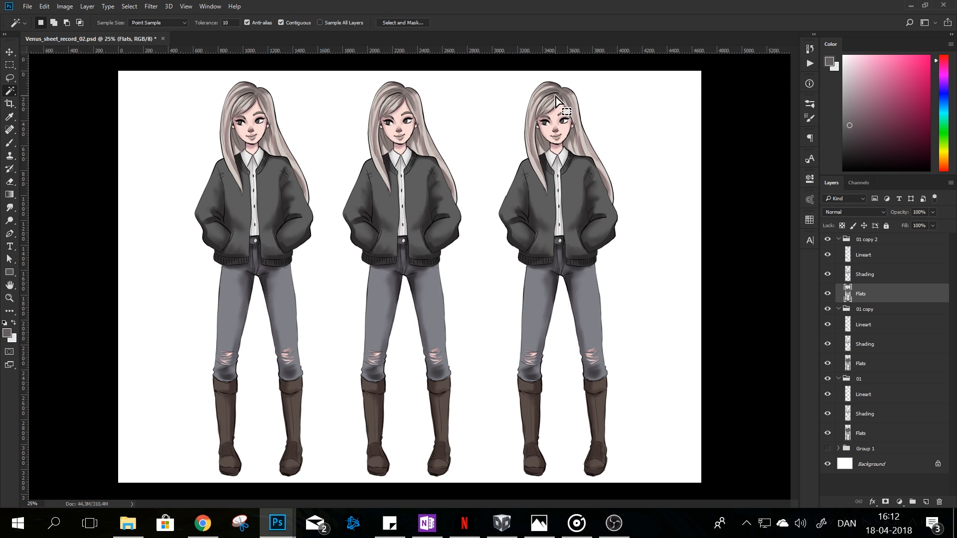
- Recolor the right-hand character's hair pink on its Flats layer with Hue/Saturation
key(ctrl+u)
drag(778, 170, 802, 170)
click(896, 122)
- Select the right-hand character's eyes and change their hue, saturation and lightness
shift+click(545, 123)
key(ctrl+u)
drag(787, 217, 810, 217)
drag(802, 170, 817, 193)
drag(763, 170, 747, 170)
click(896, 122)
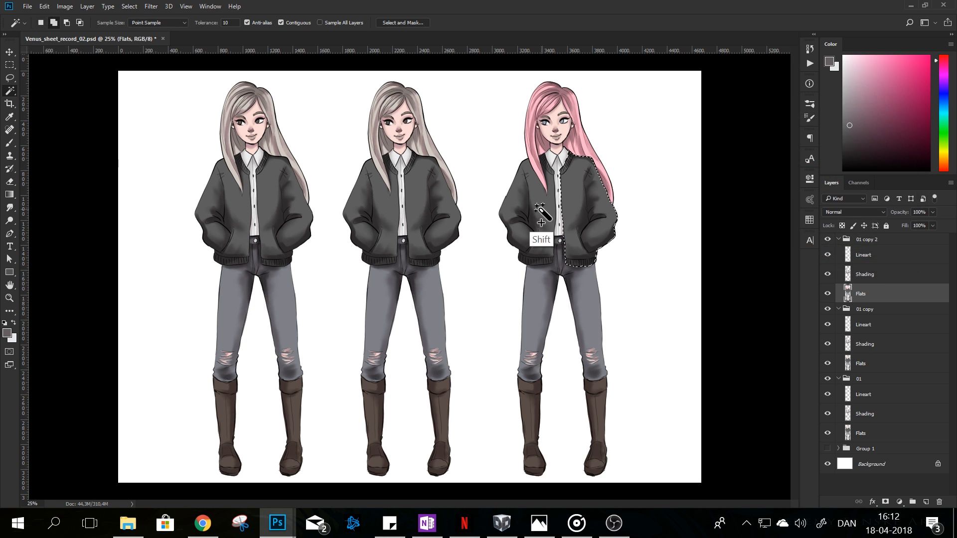
- Select both halves of the right-hand character's jacket and colorize them dark red-brown with Hue/Saturation
click(581, 241)
key(ctrl+u)
drag(788, 100, 739, 102)
click(833, 225)
mouse_move(689, 173)
mouse_down()
mouse_move(742, 174)
mouse_move(690, 173)
mouse_up()
drag(738, 220, 716, 220)
key(Return)
- Select the right-hand character's jeans and shift them to a light brownish pink with Hue/Saturation
click(582, 283)
key(ctrl+u)
drag(739, 173, 768, 196)
drag(757, 173, 776, 173)
drag(739, 219, 751, 220)
key(Return)
- Select the right-hand character's boots and shift them to a dark purple with Hue/Saturation
click(598, 405)
key(ctrl+u)
drag(738, 173, 726, 173)
drag(740, 219, 722, 220)
drag(739, 197, 750, 196)
mouse_move(727, 173)
mouse_down()
mouse_move(741, 175)
mouse_move(693, 182)
mouse_move(746, 194)
mouse_move(718, 173)
mouse_up()
key(Return)
- Rename the right-hand character's group 03 and the left-hand character's group 02, and activate the Flats layer in 02
double_click(864, 251)
text(02)
click(861, 305)
- Select the left-hand character's jeans and recolor them gray-green with Hue/Saturation
click(290, 374)
key(ctrl+u)
drag(738, 219, 756, 197)
key(Return)
- Select the left-hand character's hair and recolor it golden brown by adjusting hue, saturation and lightness
click(235, 107)
key(ctrl+u)
drag(739, 220, 752, 220)
mouse_move(739, 172)
mouse_down()
mouse_move(773, 173)
mouse_move(749, 173)
mouse_up()
drag(752, 220, 721, 220)
drag(777, 197, 769, 197)
drag(749, 173, 780, 197)
mouse_move(755, 173)
mouse_down()
mouse_move(740, 173)
mouse_move(754, 196)
mouse_move(762, 173)
mouse_up()
key(Return)
- Select the left-hand character's eyes and adjust their lightness with Hue/Saturation
click(259, 125)
key(ctrl+u)
drag(738, 220, 749, 221)
key(Return)
- Colorize the left-hand character's jacket dark olive brown with Hue/Saturation
key(ctrl+u)
click(834, 225)
drag(691, 172, 698, 173)
drag(739, 220, 731, 229)
drag(715, 196, 732, 197)
drag(731, 219, 717, 173)
click(846, 127)
- Select the left-hand character's shirt, colorize it pale yellow with Hue/Saturation, and save the document
click(253, 200)
key(ctrl+u)
click(833, 224)
drag(739, 220, 715, 219)
drag(717, 173, 721, 196)
drag(718, 220, 728, 220)
drag(740, 173, 705, 173)
click(848, 125)
key(m)
key(ctrl+s)
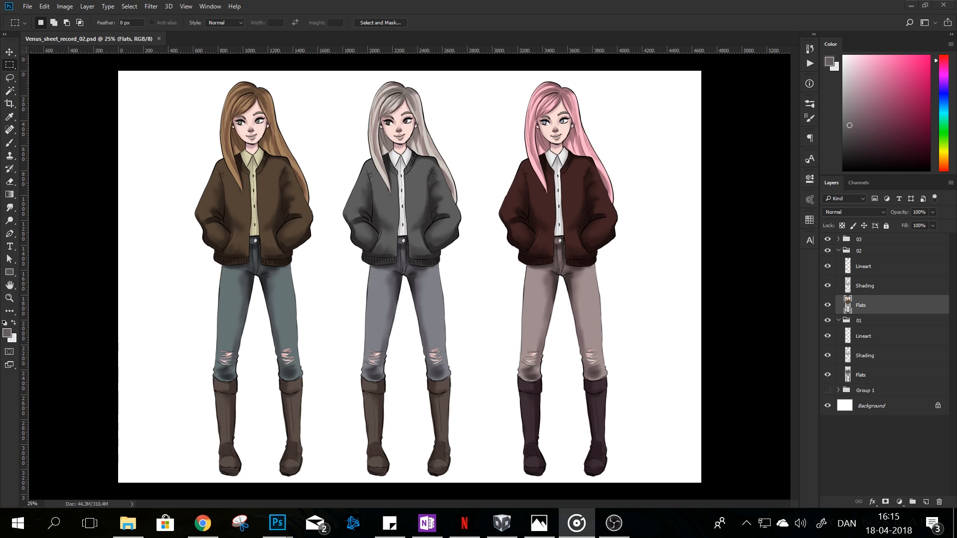